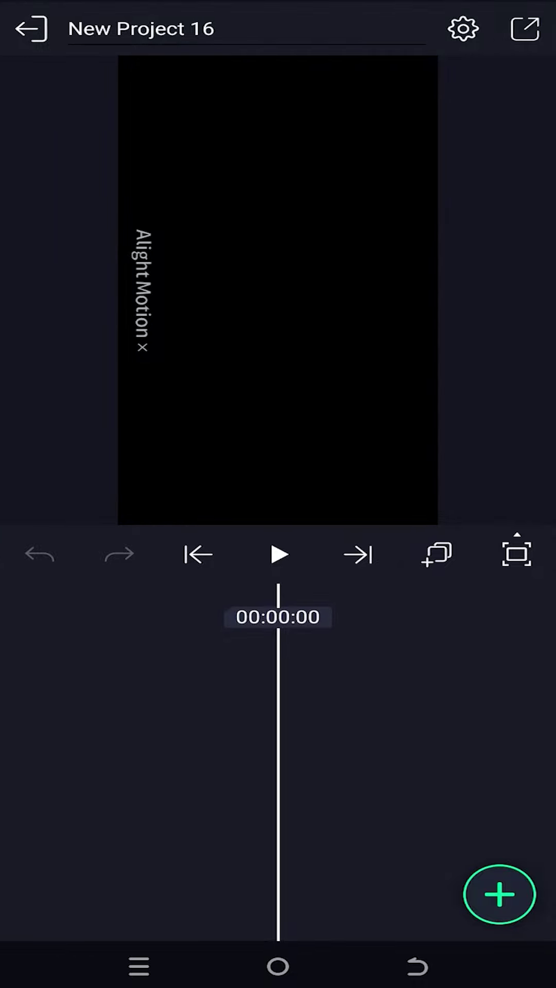
Import the car video Blur Part_30fps.mp4 from the Media library into New Project 16.
left_click(499, 894)
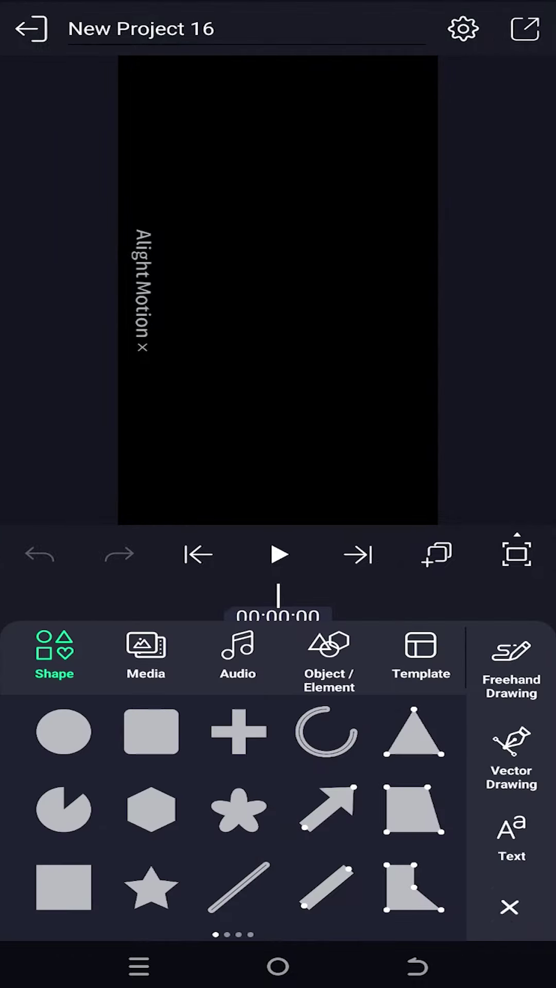
left_click(146, 655)
left_click(74, 777)
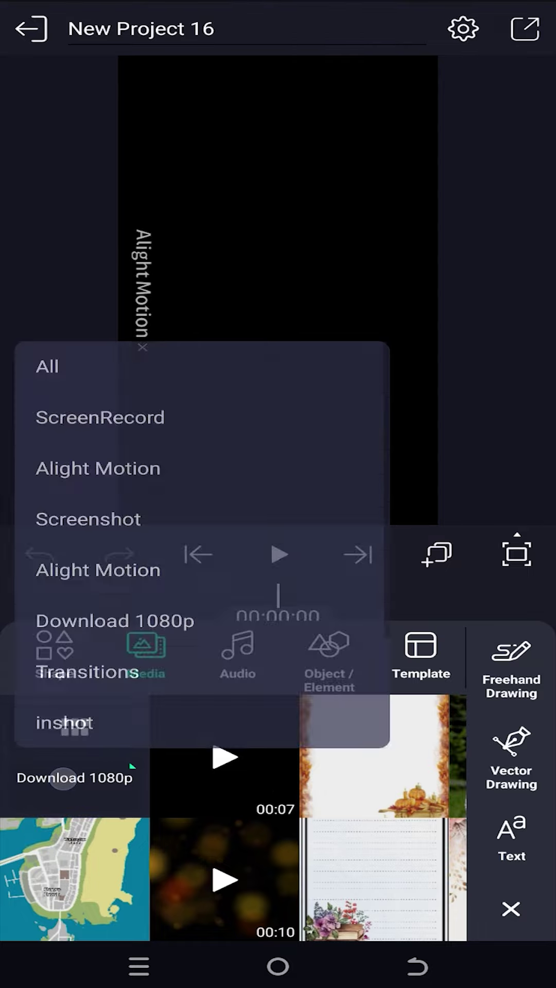
scroll(262, 633, "down", 3)
scroll(283, 540, "up", 3)
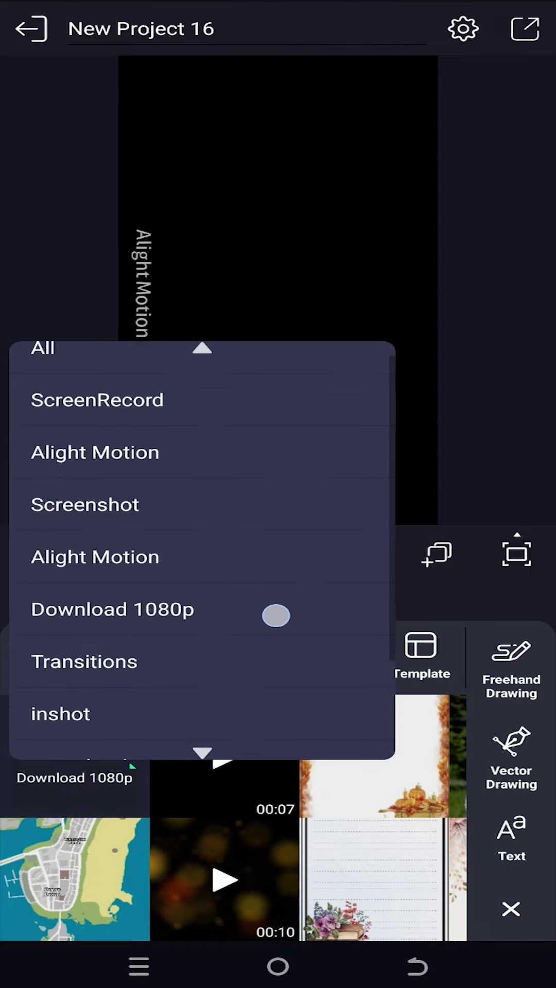
left_click(140, 618)
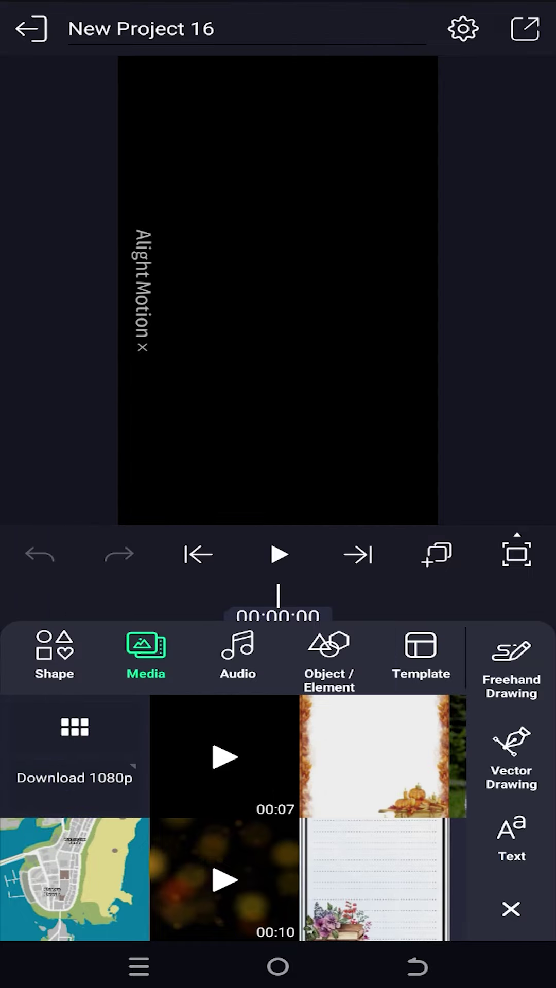
scroll(232, 818, "right", 5)
scroll(232, 818, "right", 5)
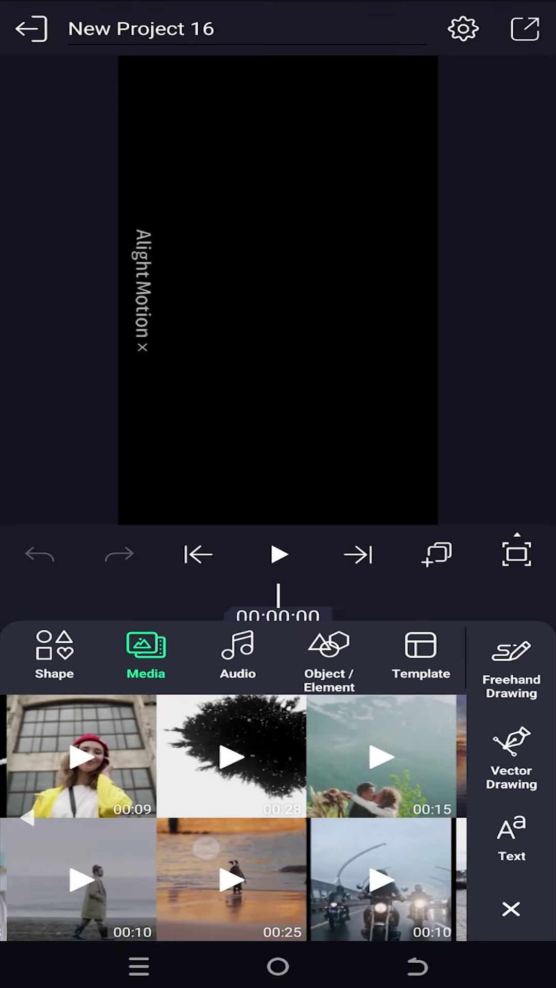
scroll(231, 818, "right", 5)
scroll(232, 818, "left", 2)
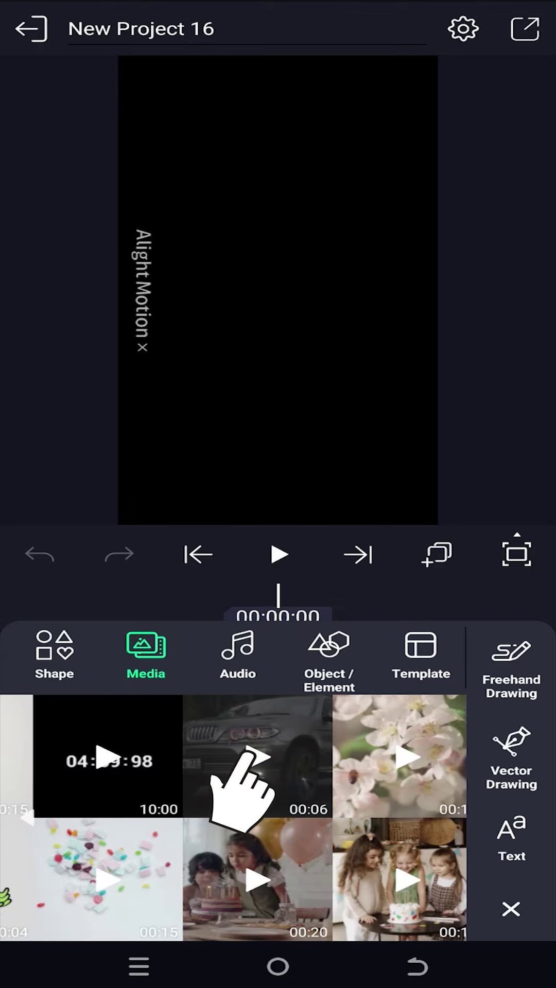
left_click(257, 761)
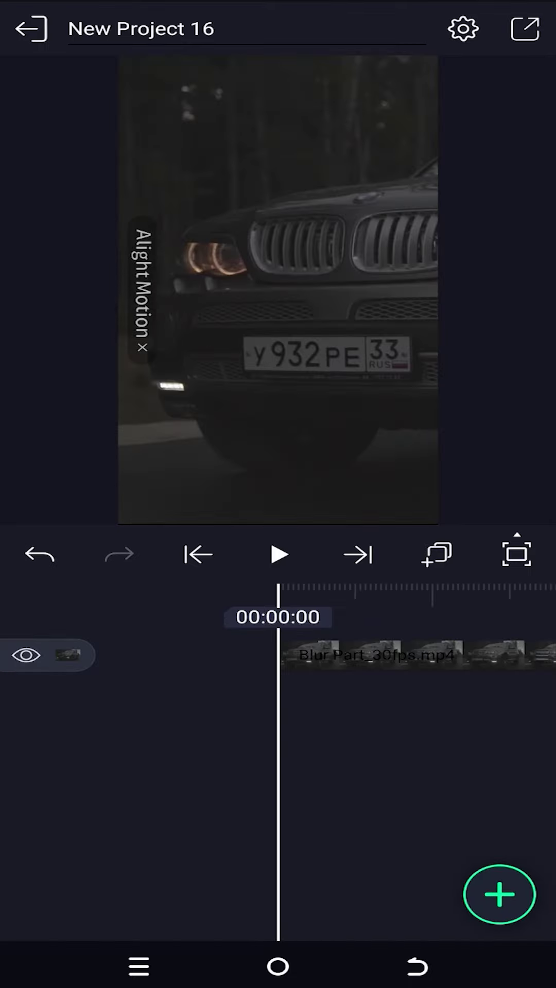
left_click(279, 554)
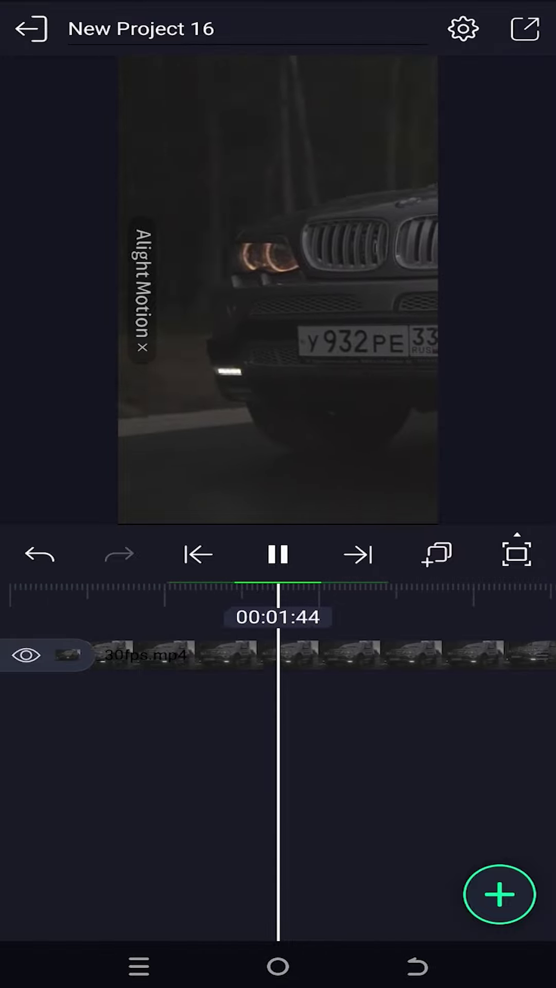
left_click(278, 554)
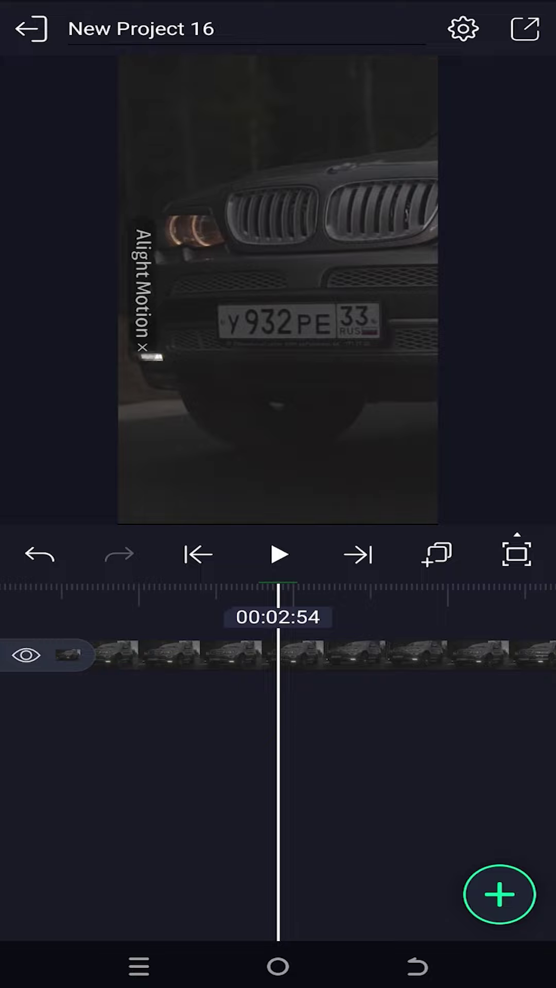
left_click_drag(160, 781, 463, 787)
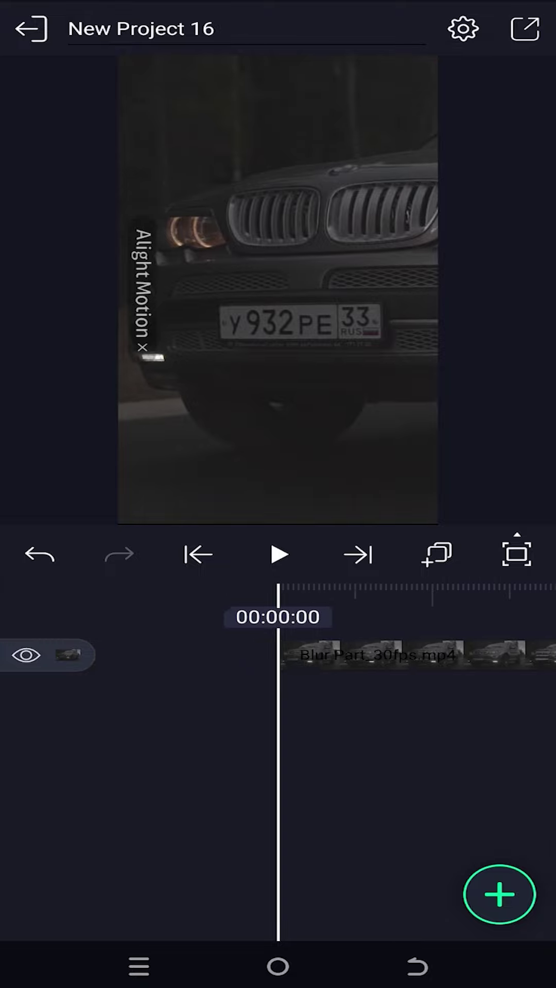
Drag the car clip's volume slider down to 0 and return to the project.
left_click(352, 656)
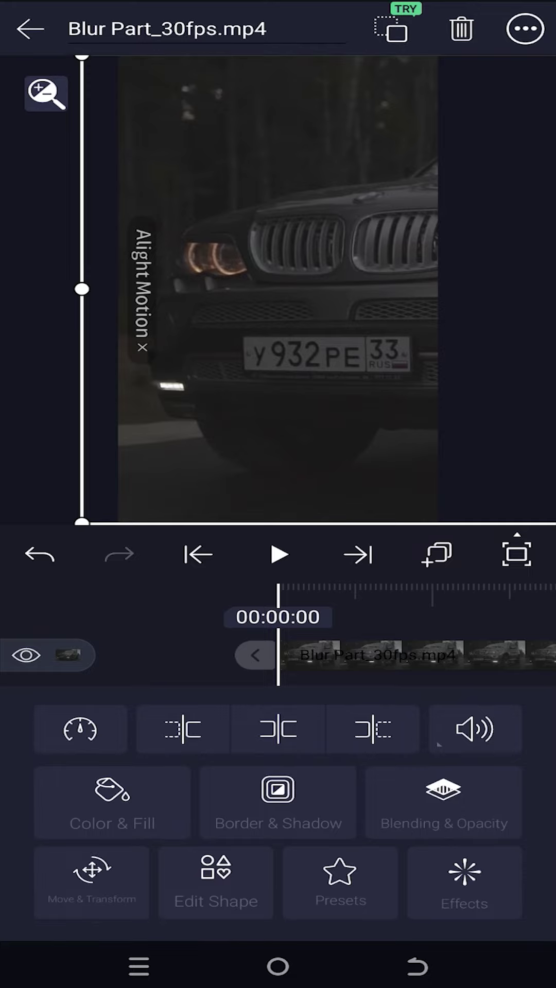
left_click(475, 730)
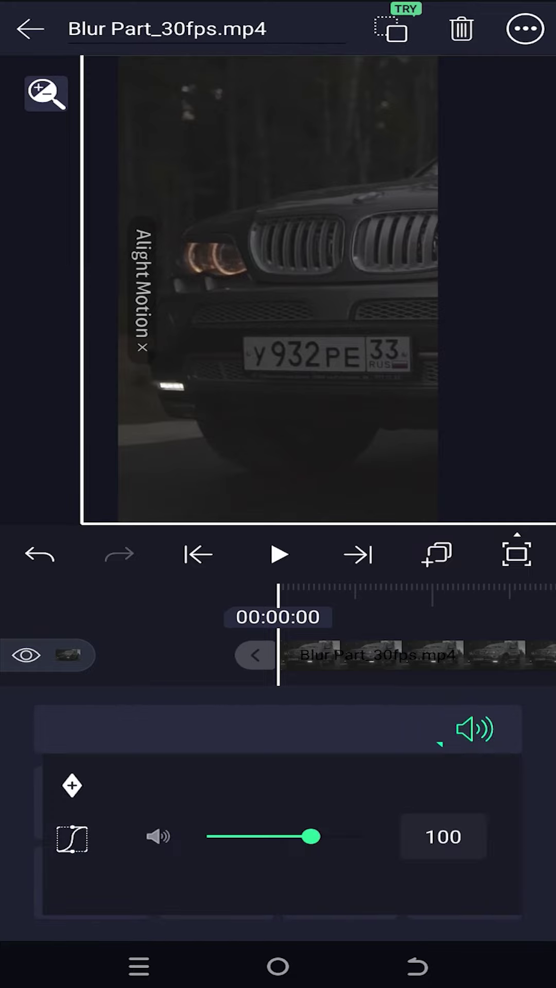
left_click_drag(319, 835, 178, 849)
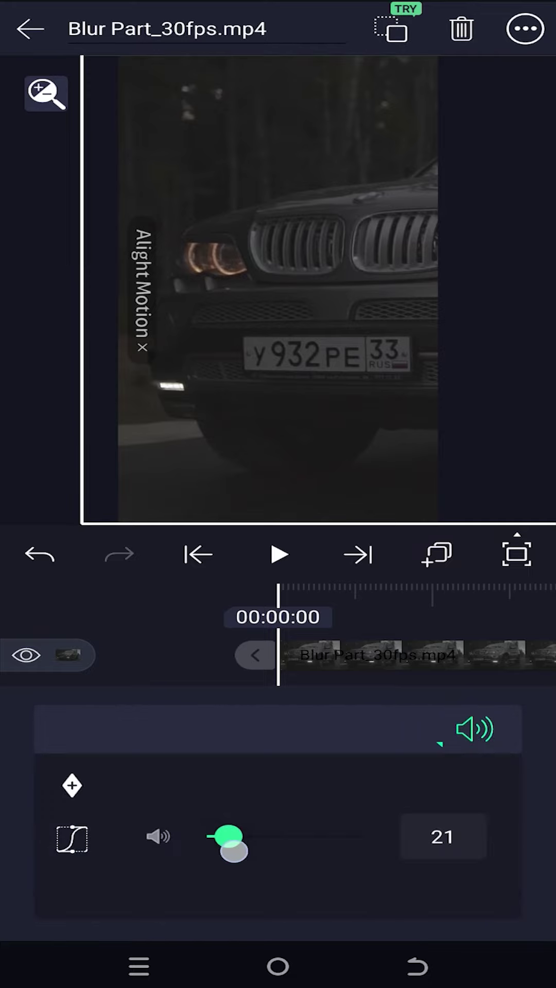
left_click(421, 967)
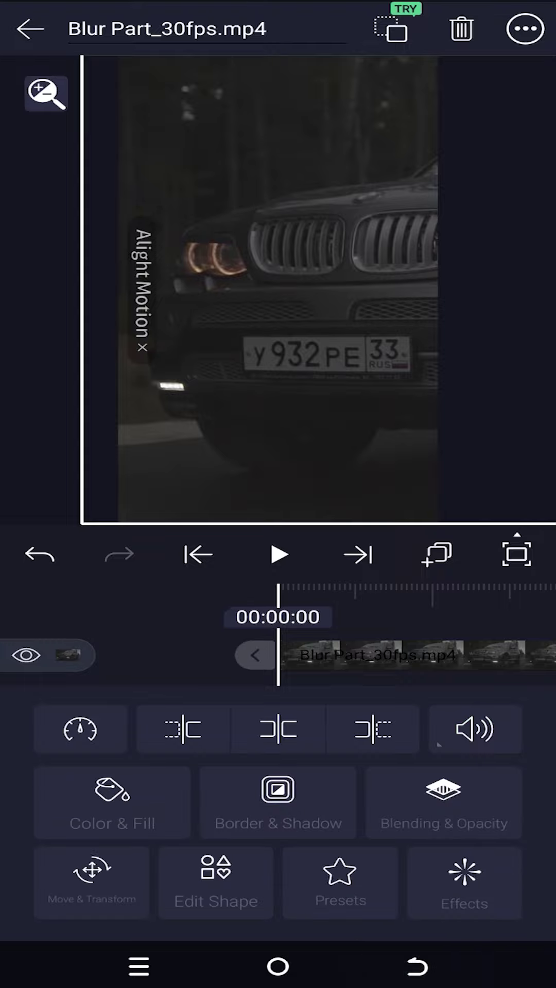
left_click(421, 967)
Play back the muted clip, then drag the playhead back to the start.
left_click(278, 554)
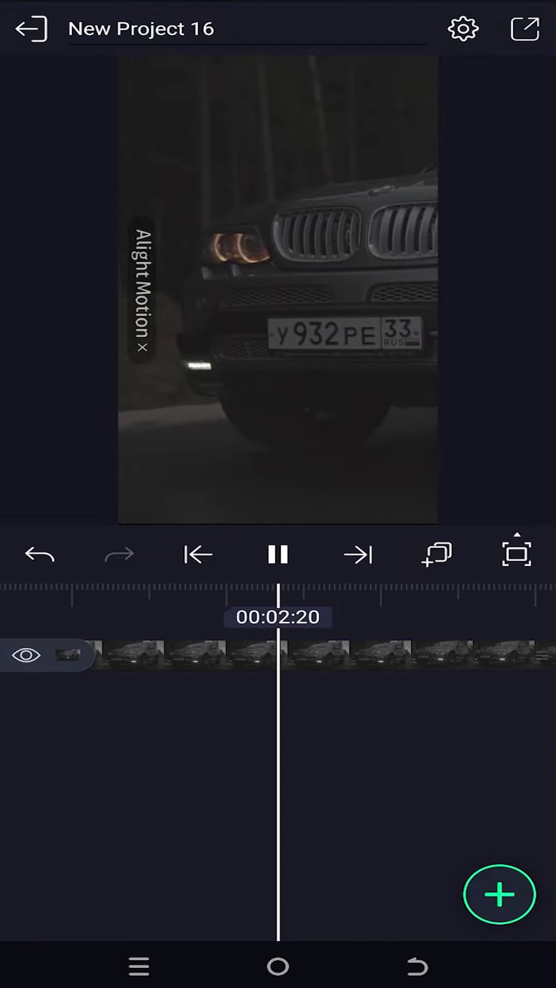
left_click(278, 555)
left_click_drag(155, 761, 433, 761)
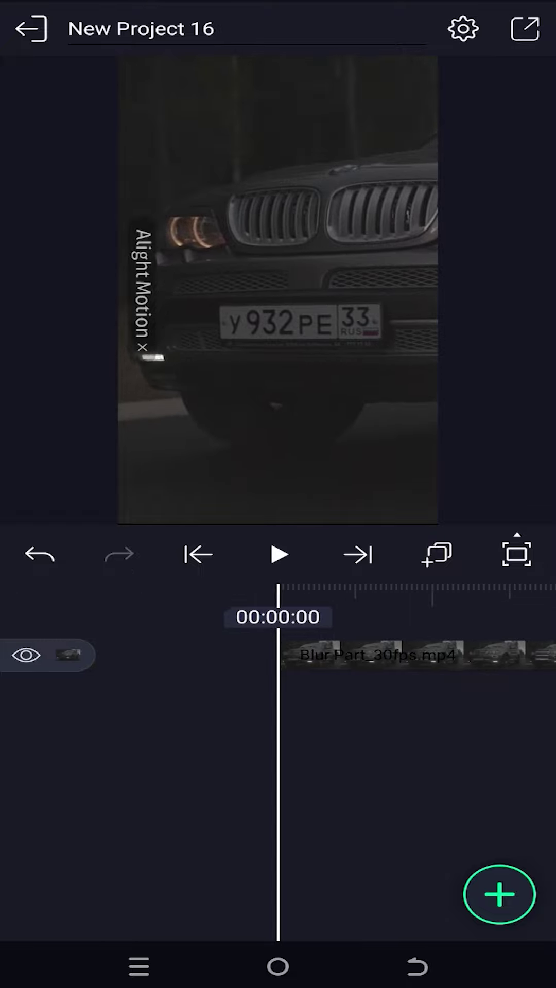
Add the Springtime Family Band audio track, leaving its volume at 100.
left_click(499, 895)
left_click(238, 655)
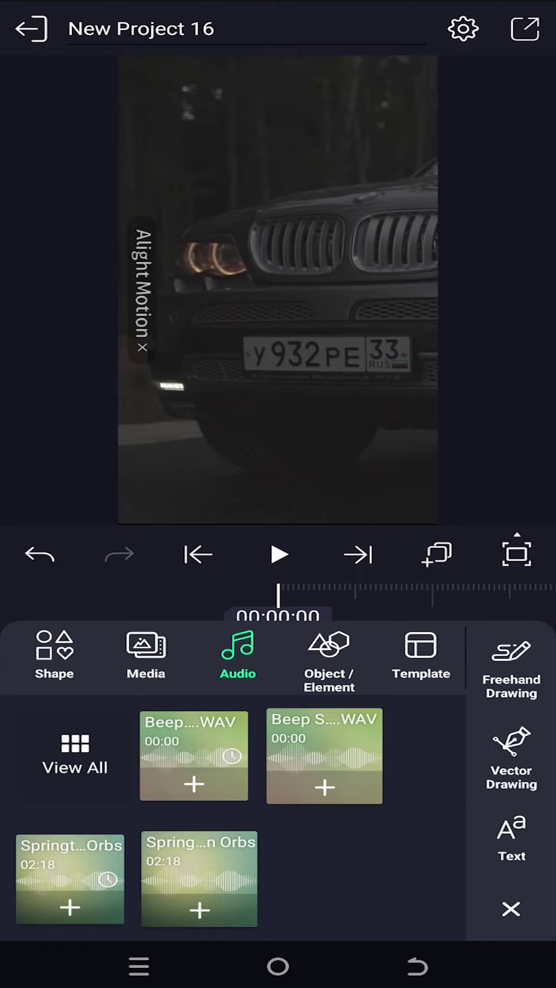
left_click(199, 910)
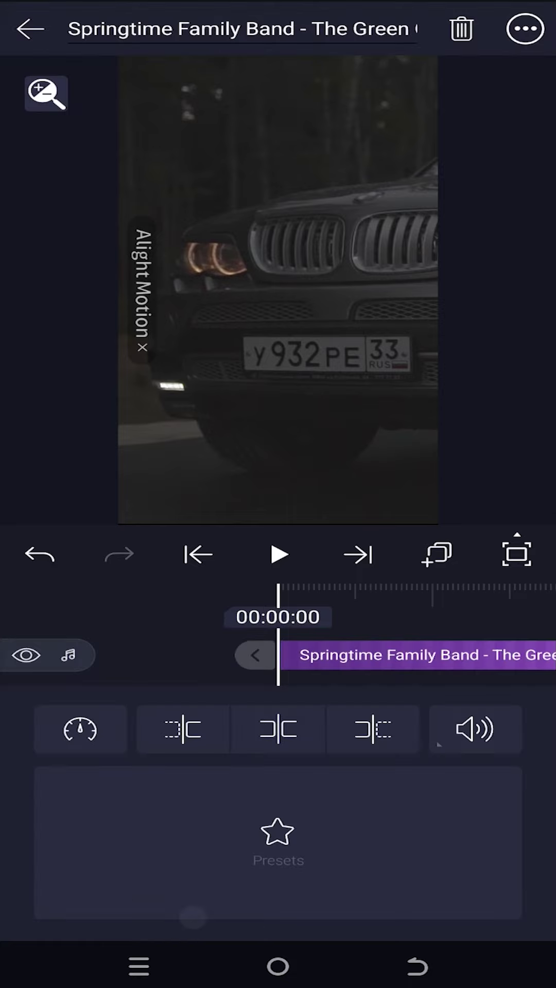
left_click(475, 728)
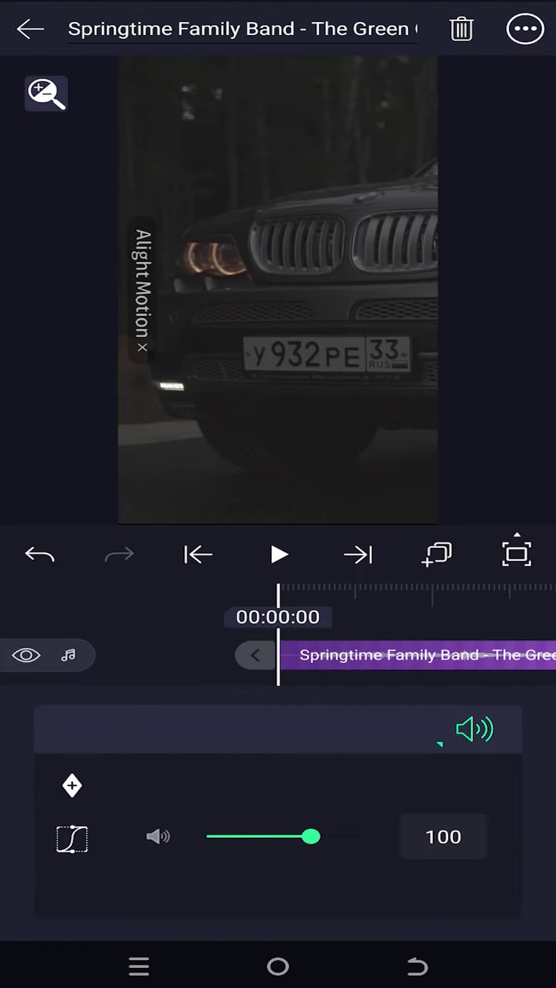
key("Escape")
key("Escape")
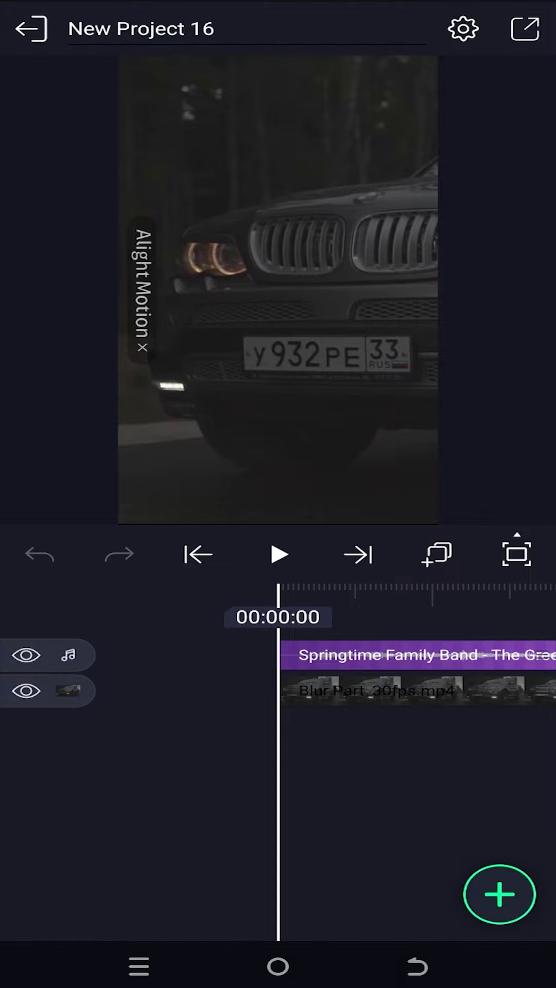
Preview the project with the new music, then bring up the export options (MP4, 1080p 60fps).
left_click(278, 555)
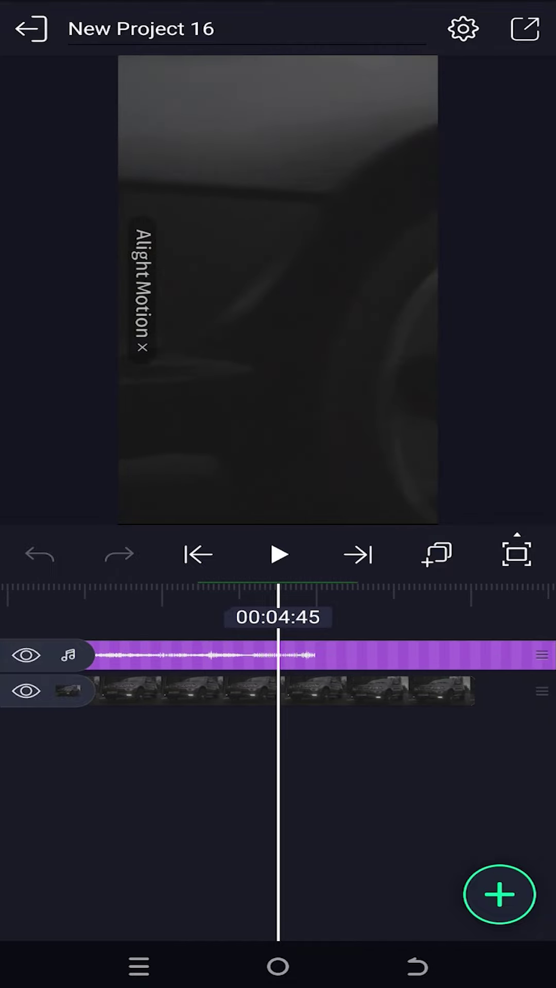
left_click(198, 555)
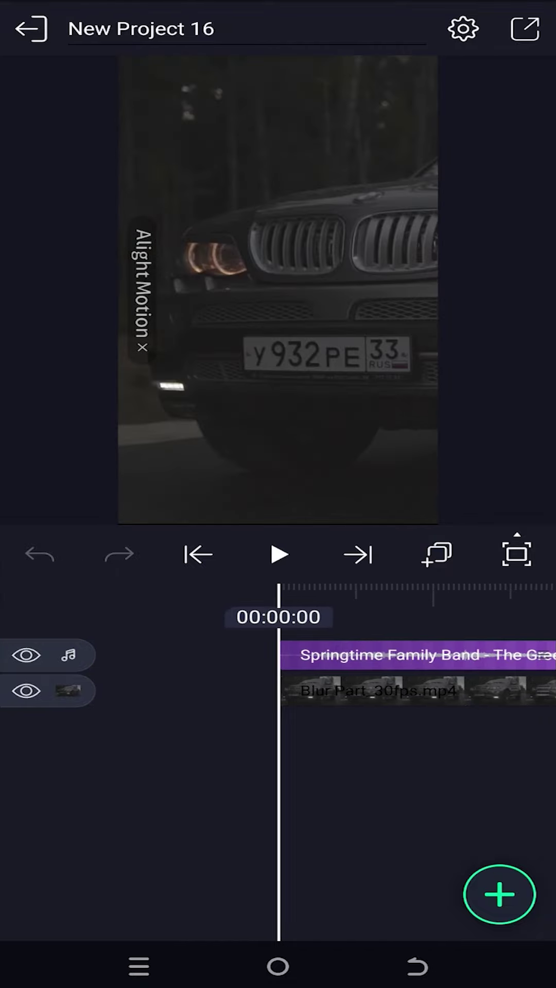
left_click(525, 29)
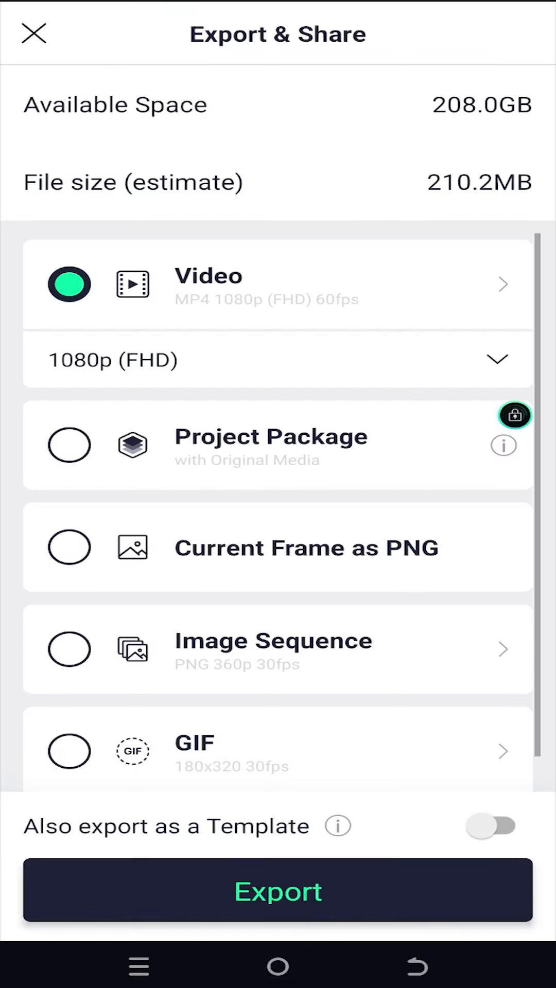